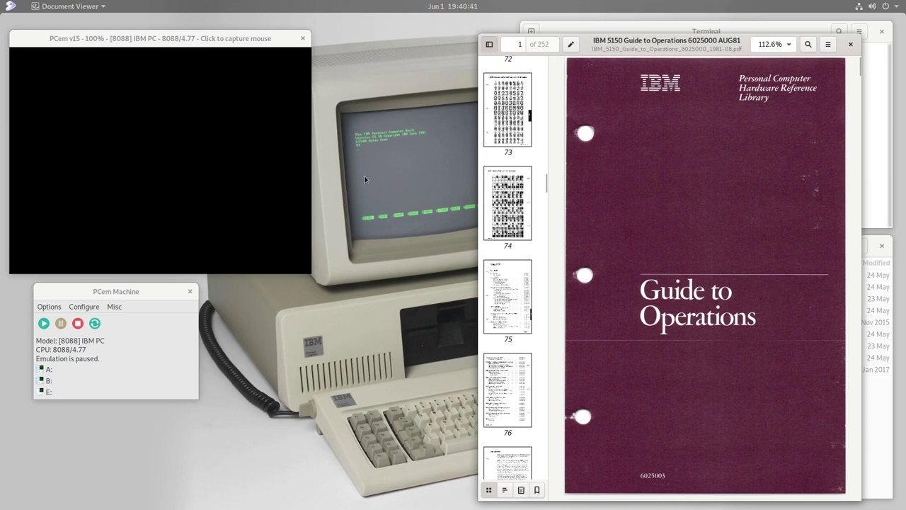
Jump to the Using DOS contents on page 75 and scroll to the Introduction on page 77
click(502, 289)
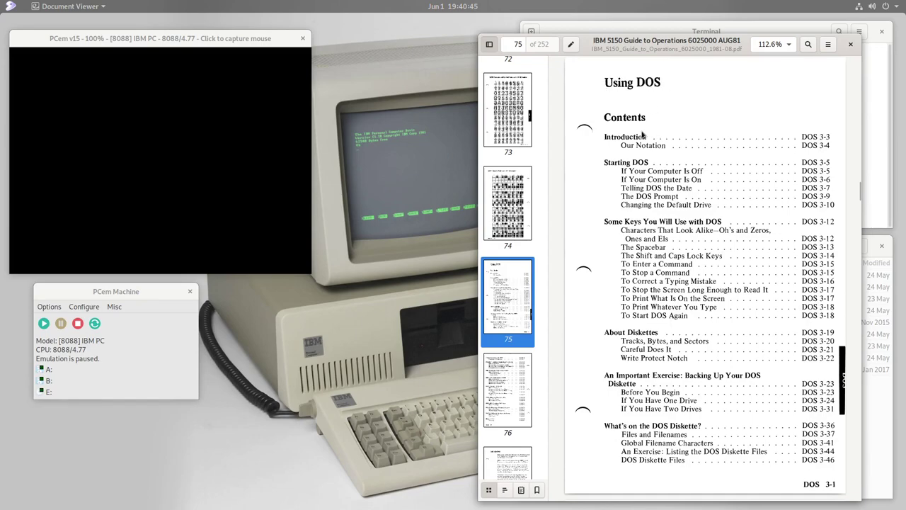
scroll(659, 274, down, 5)
scroll(660, 274, down, 15)
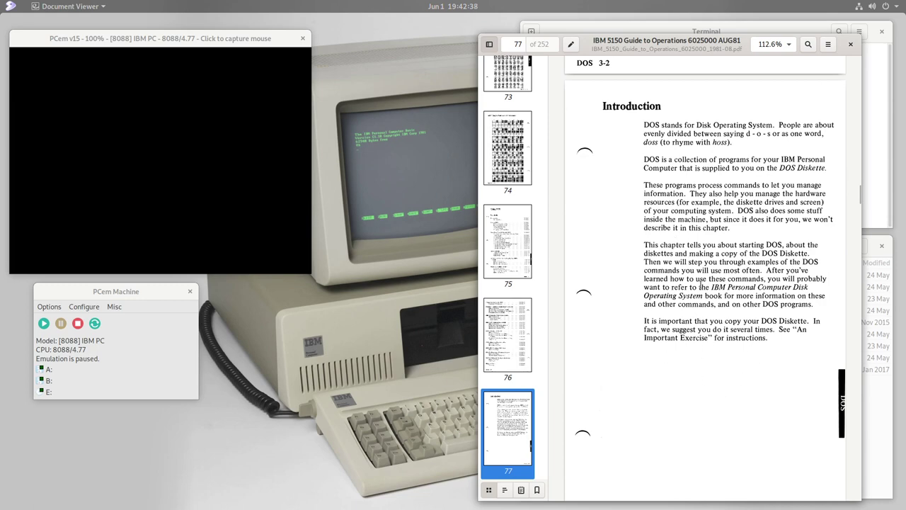
scroll(697, 285, down, 4)
Scroll the guide past Our Notation to page 79, Starting DOS
scroll(700, 287, down, 4)
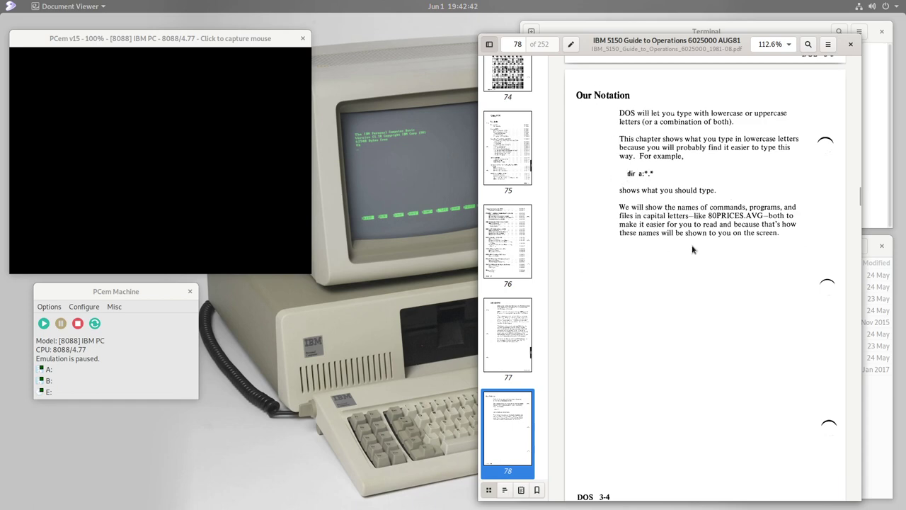
scroll(665, 222, down, 10)
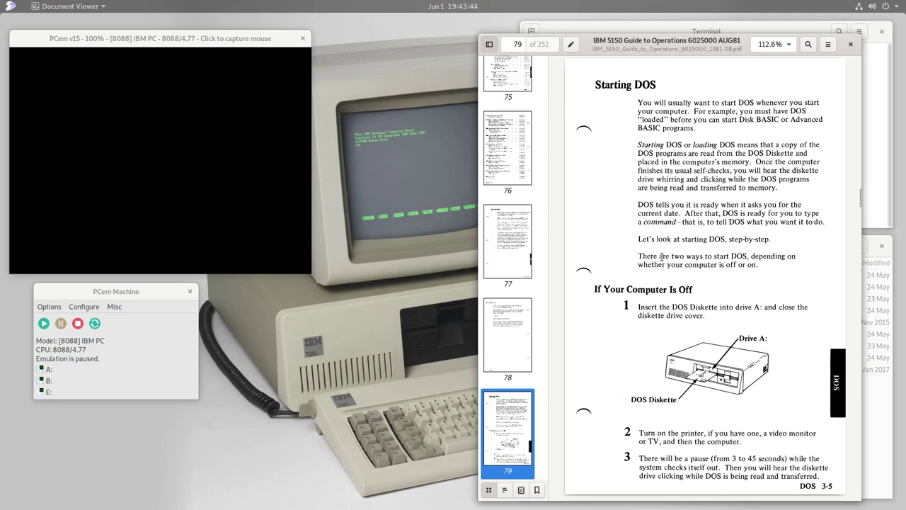
scroll(660, 263, down, 1)
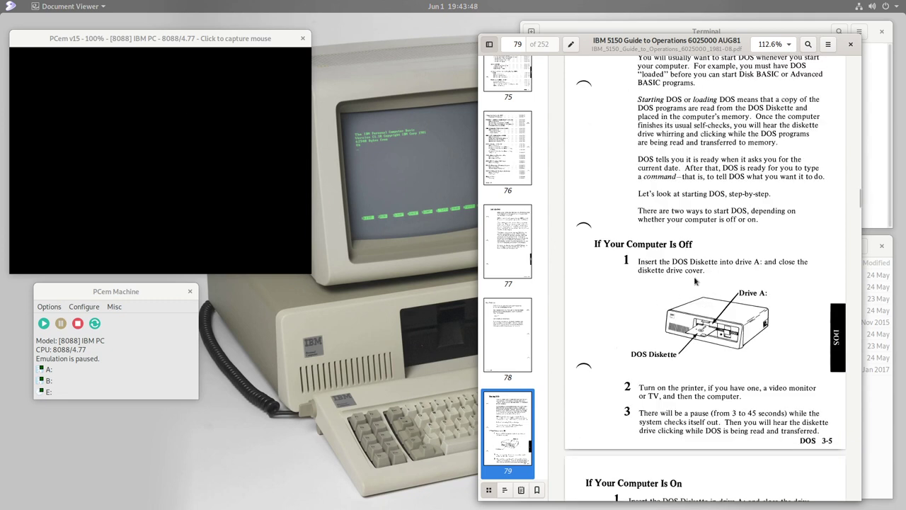
Load PCDOS100.img from the Master diskettes folder into PCem's drive A:
click(71, 288)
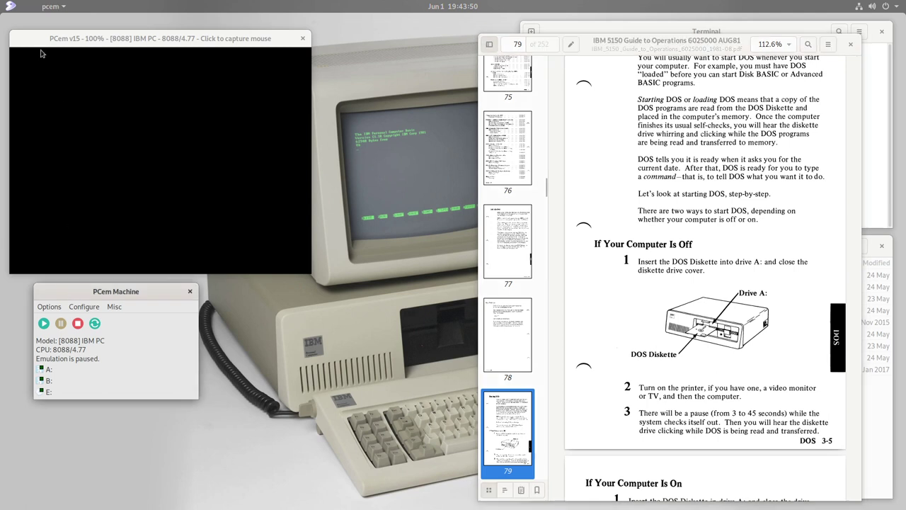
right_click(122, 138)
mouse_move(185, 155)
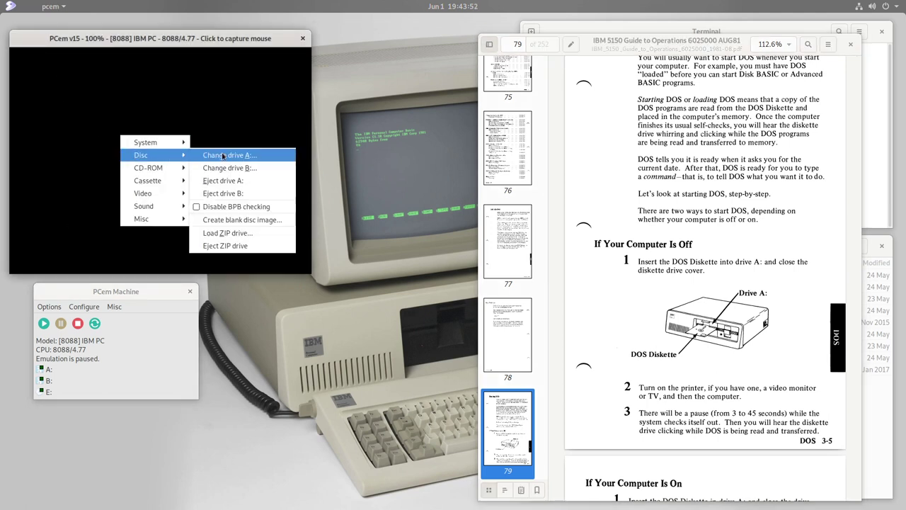
click(223, 154)
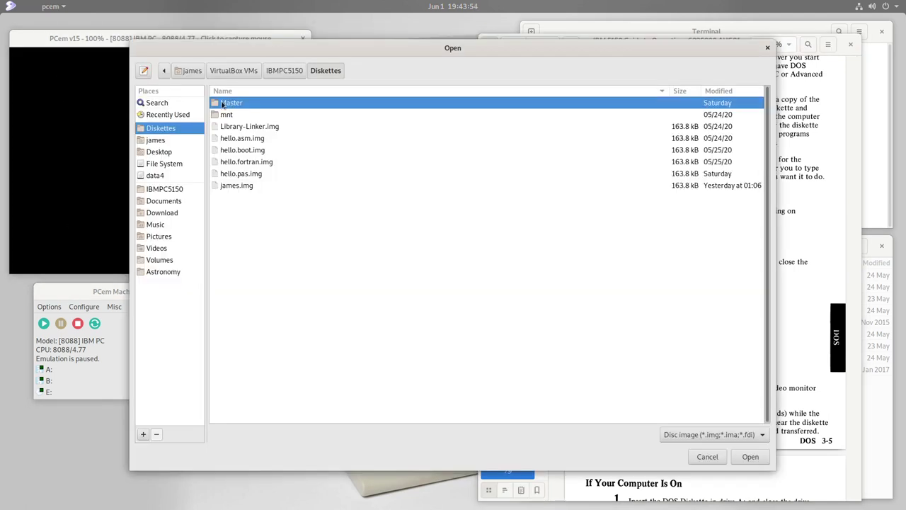
double_click(223, 105)
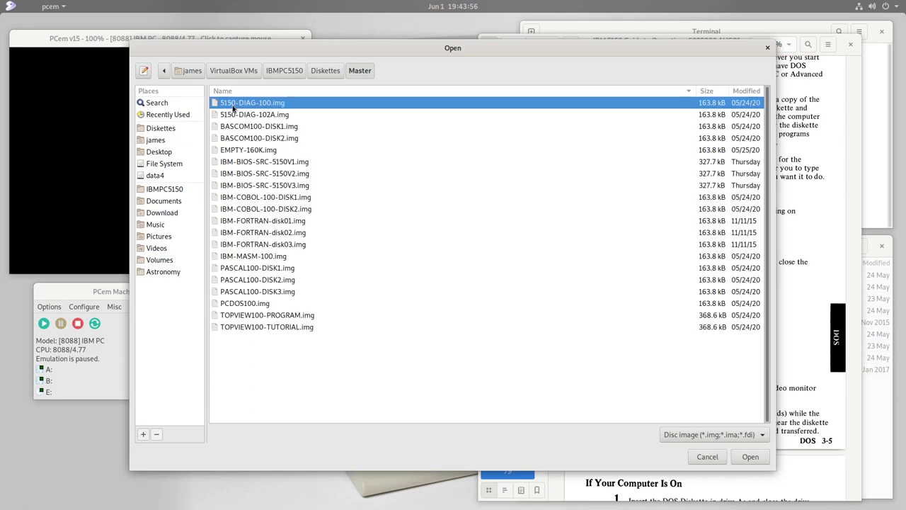
click(247, 308)
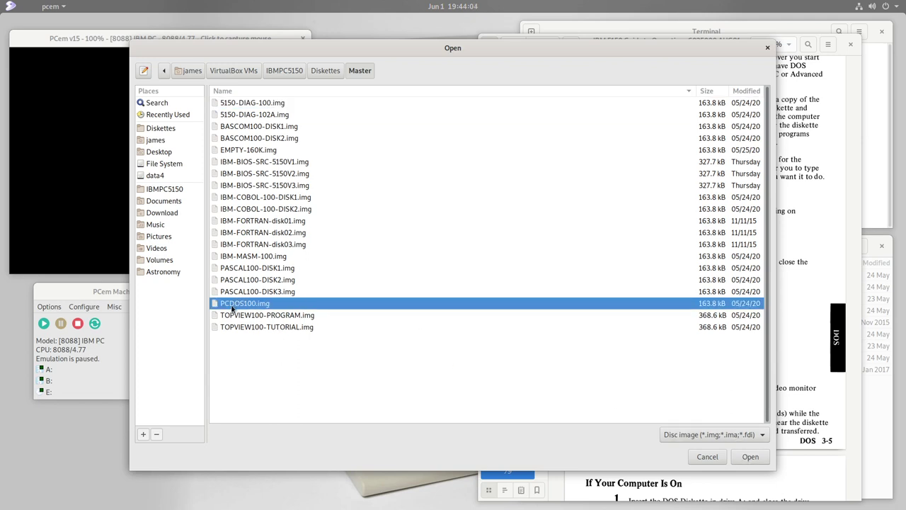
click(750, 456)
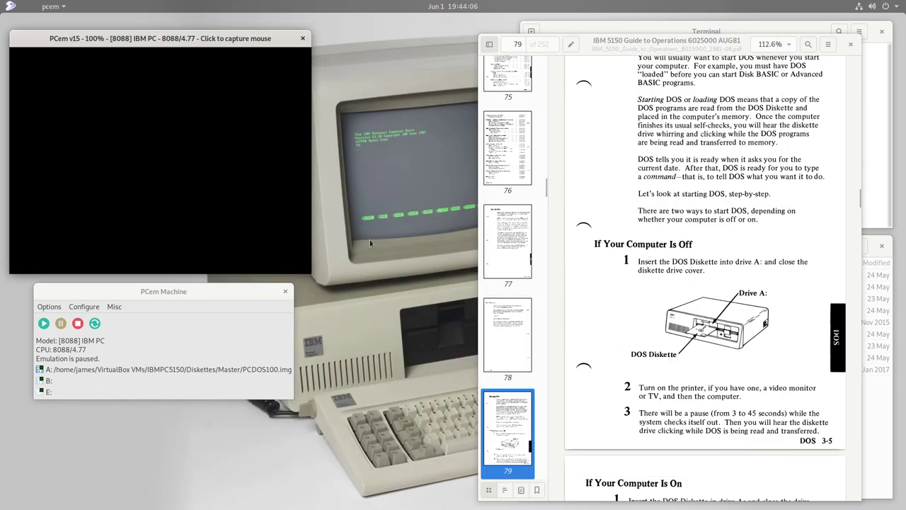
click(673, 391)
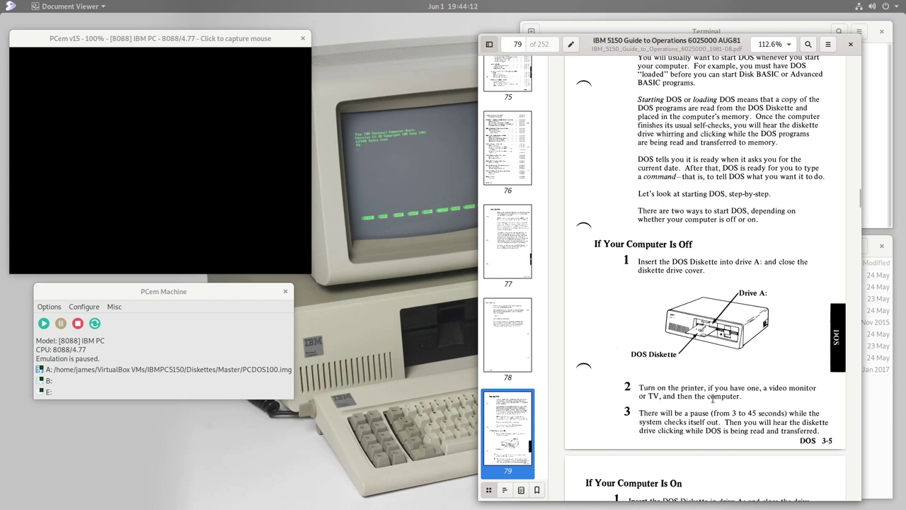
Start the emulated IBM PC so PC-DOS boots from drive A: to the date prompt
click(95, 292)
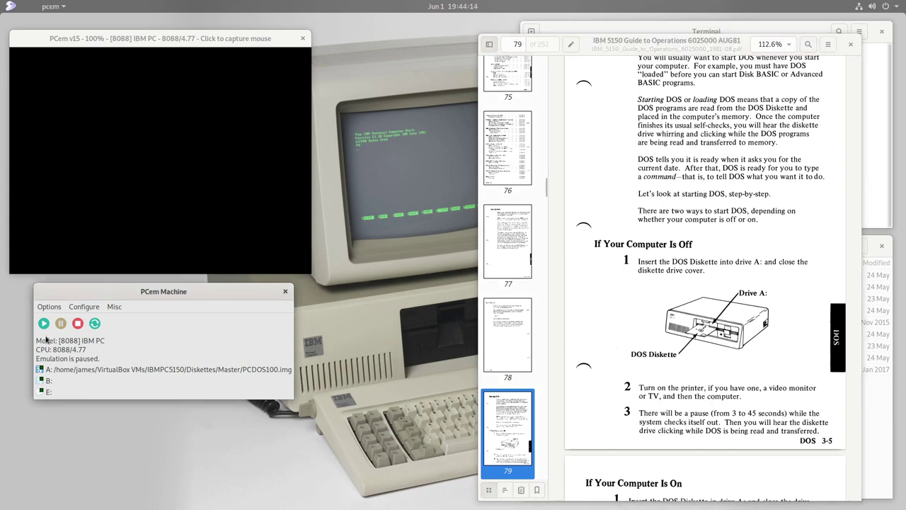
click(43, 323)
click(710, 418)
scroll(686, 389, down, 1)
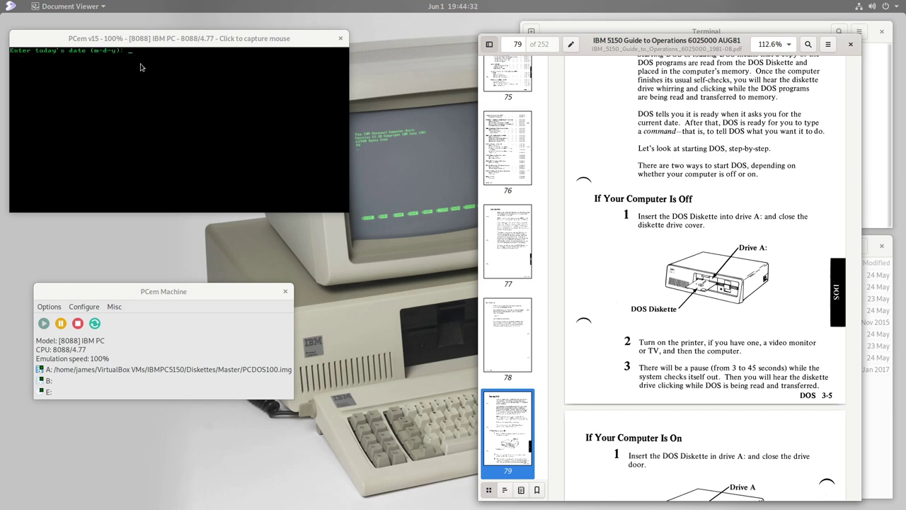
Read page 81, Telling DOS the Date, then enter 08-21-81 at the emulator's date prompt
scroll(691, 360, down, 3)
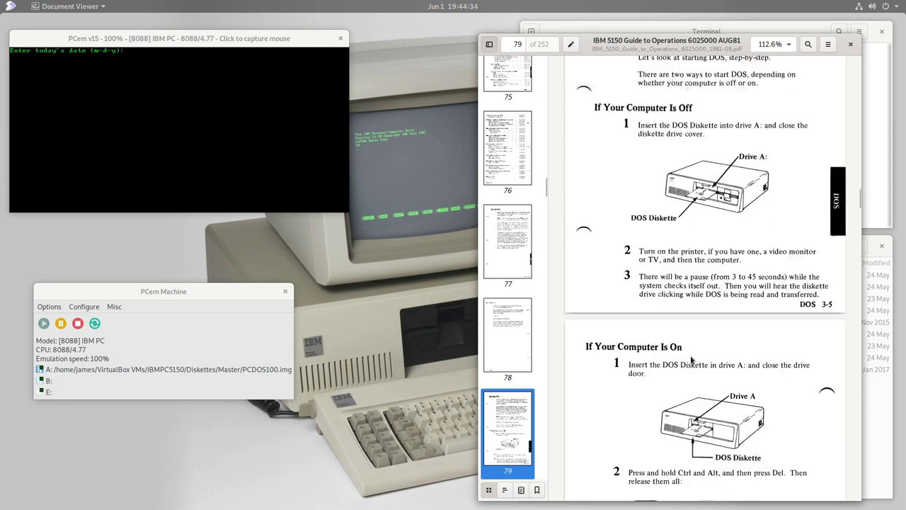
scroll(691, 351, down, 3)
scroll(693, 348, down, 3)
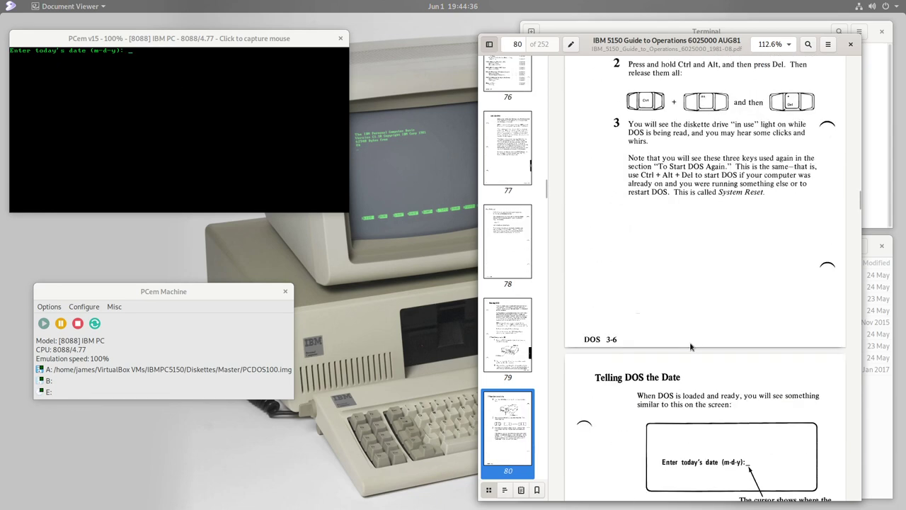
scroll(708, 199, up, 3)
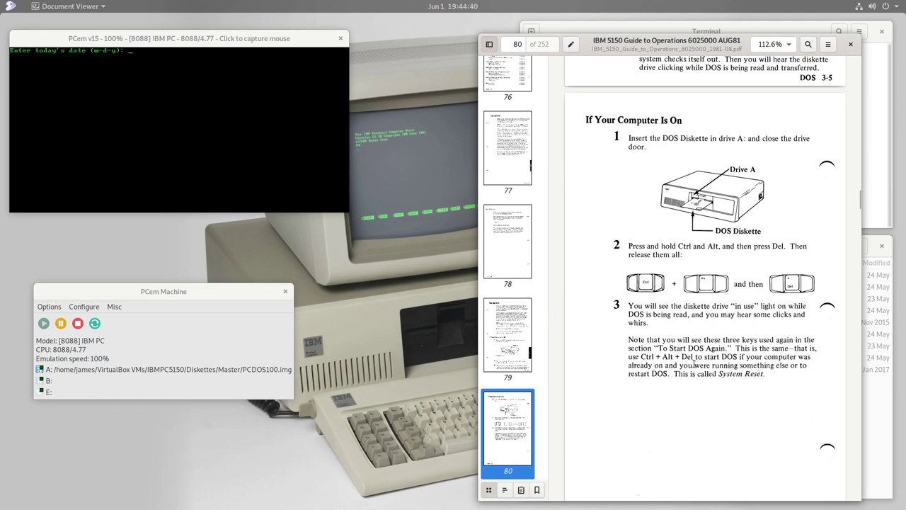
scroll(685, 319, down, 6)
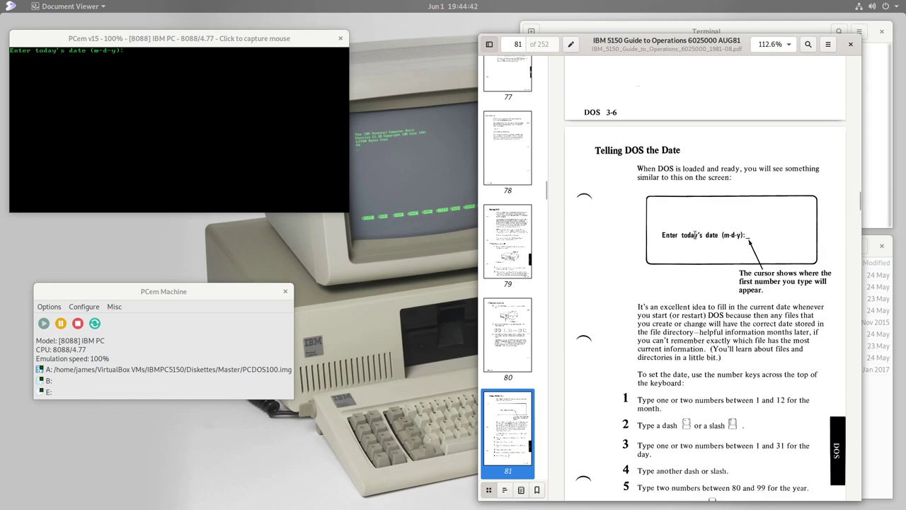
scroll(709, 309, down, 2)
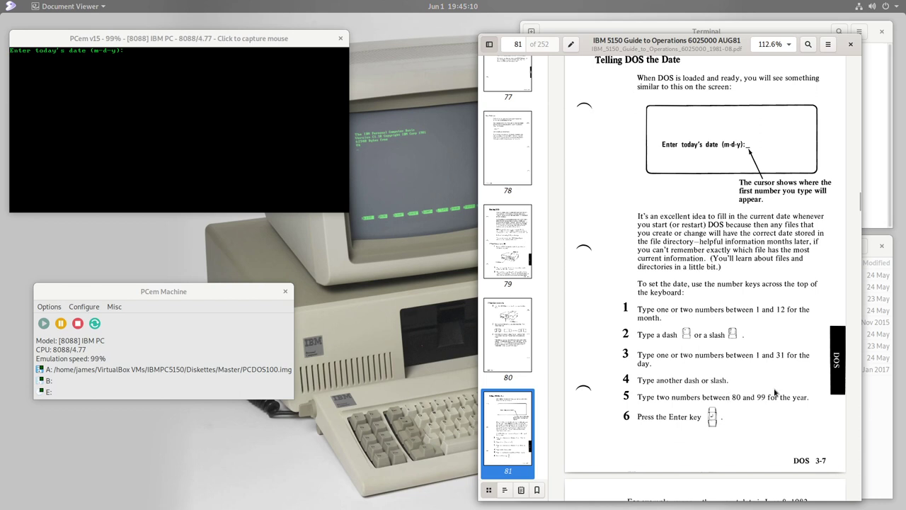
click(159, 168)
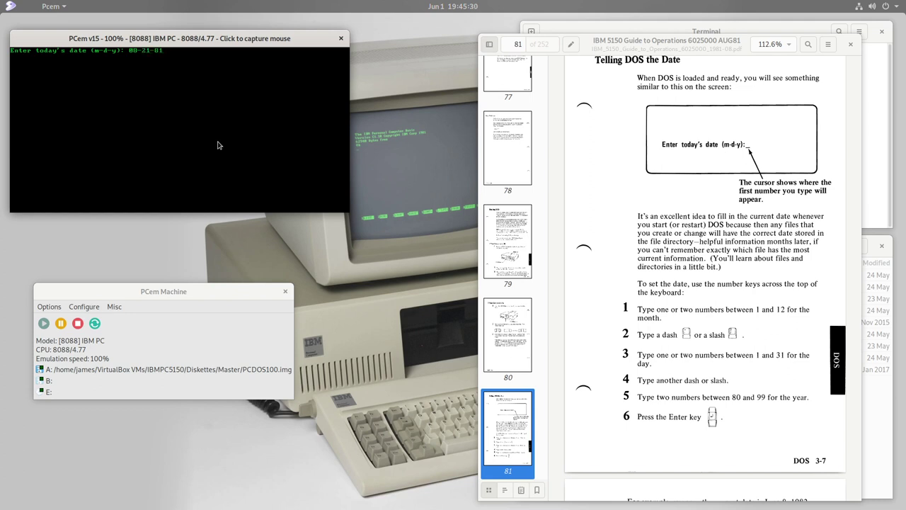
Confirm the 08-21-81 date so DOS 1.00 shows its banner and the A> prompt
key(Return)
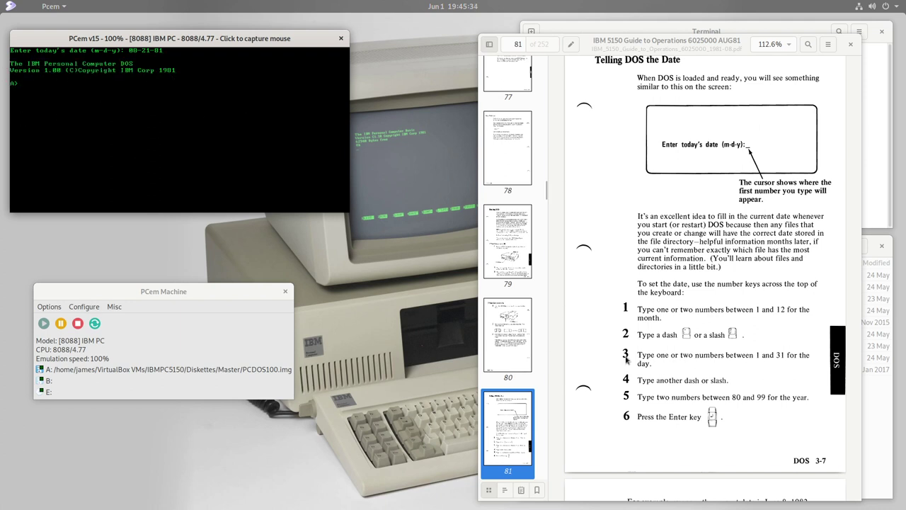
click(660, 367)
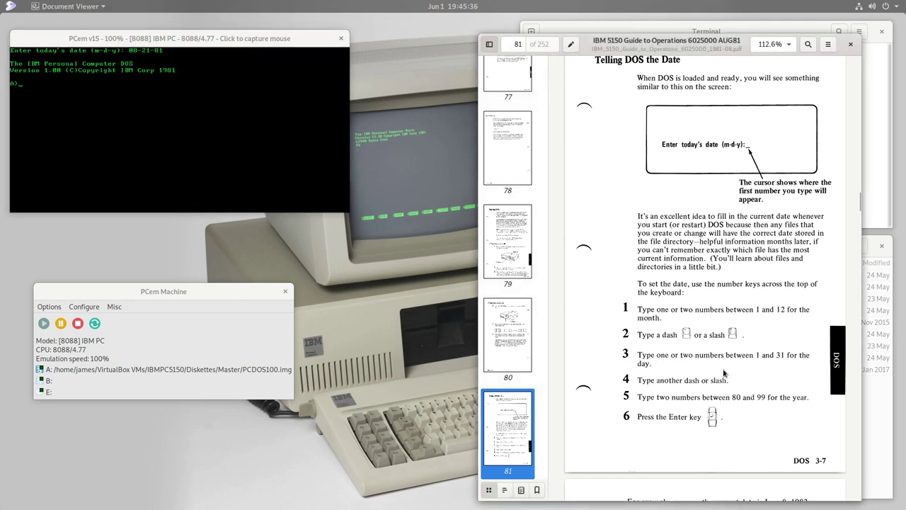
scroll(725, 383, down, 5)
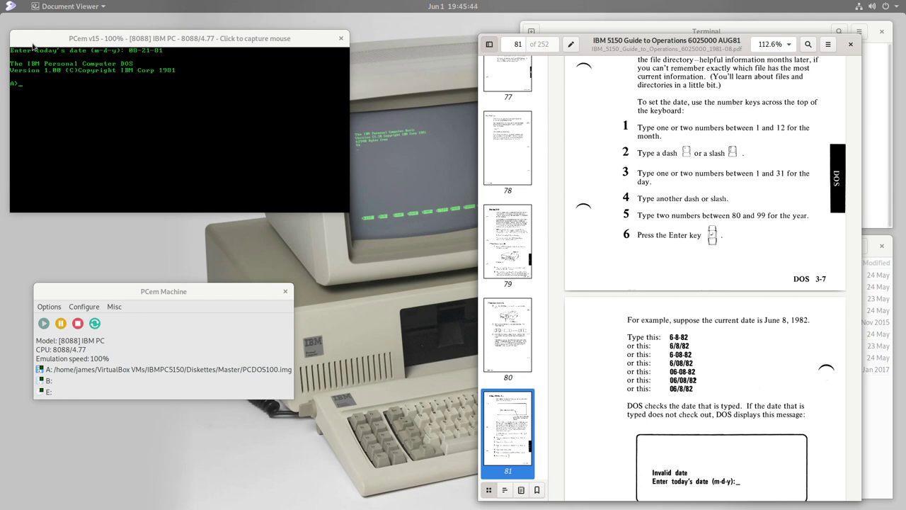
click(270, 184)
Scroll the manual from page 81 to page 83's explanation of the A> prompt and default drive
click(628, 149)
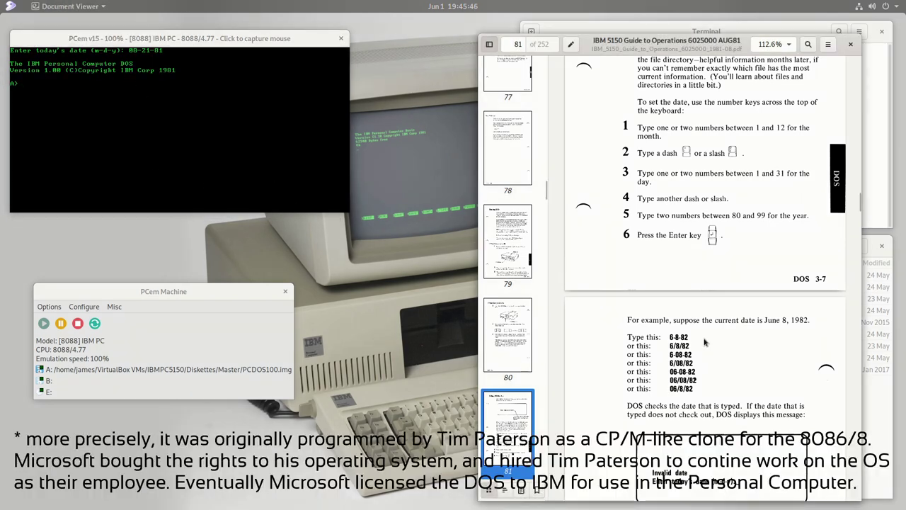
scroll(629, 148, down, 3)
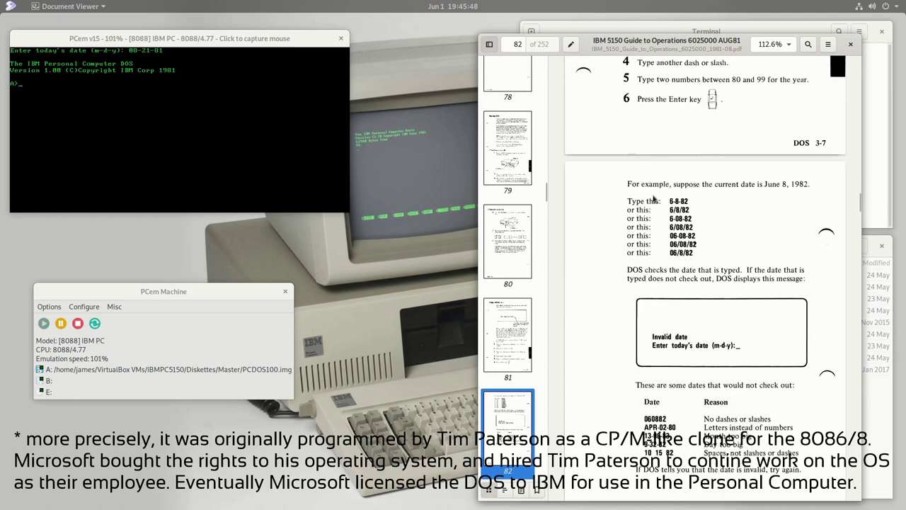
scroll(732, 185, down, 6)
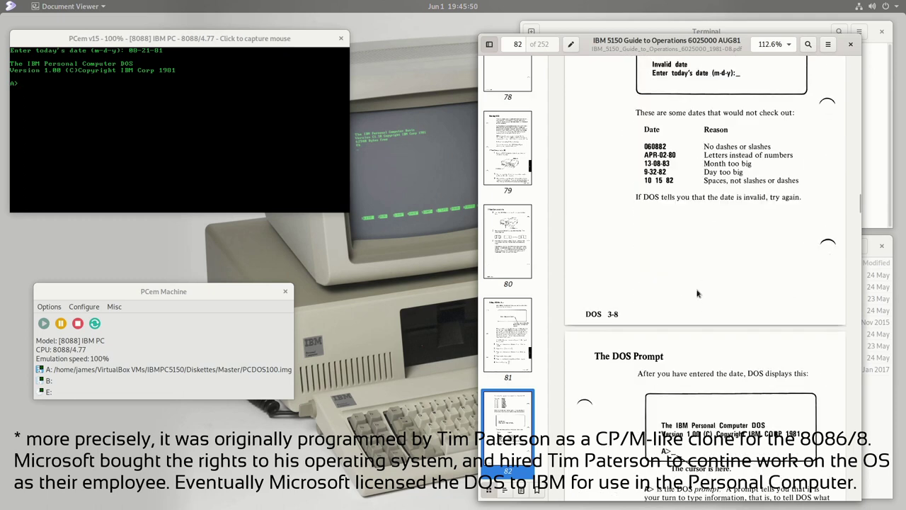
scroll(698, 294, down, 4)
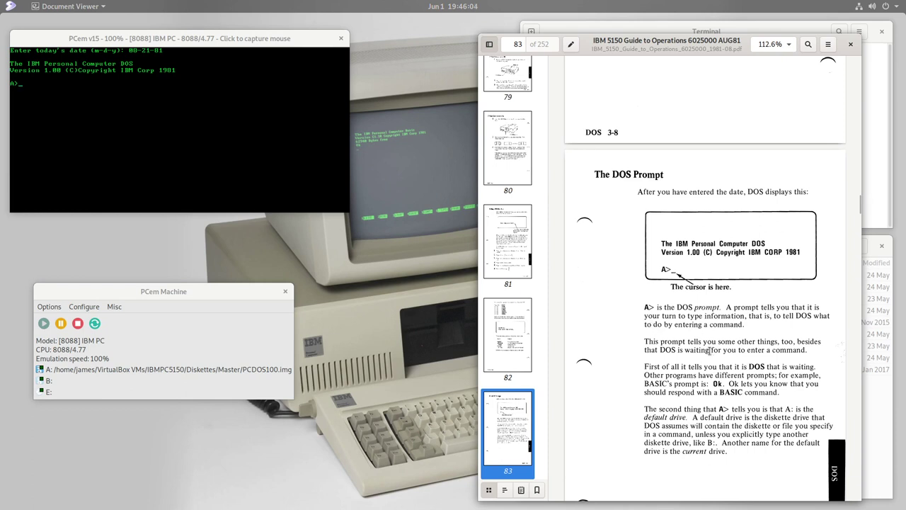
scroll(706, 303, down, 1)
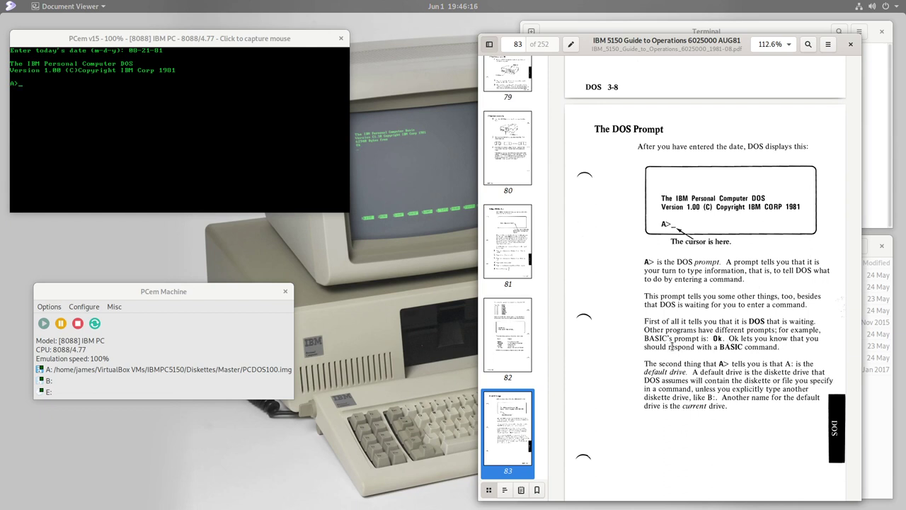
scroll(711, 322, down, 1)
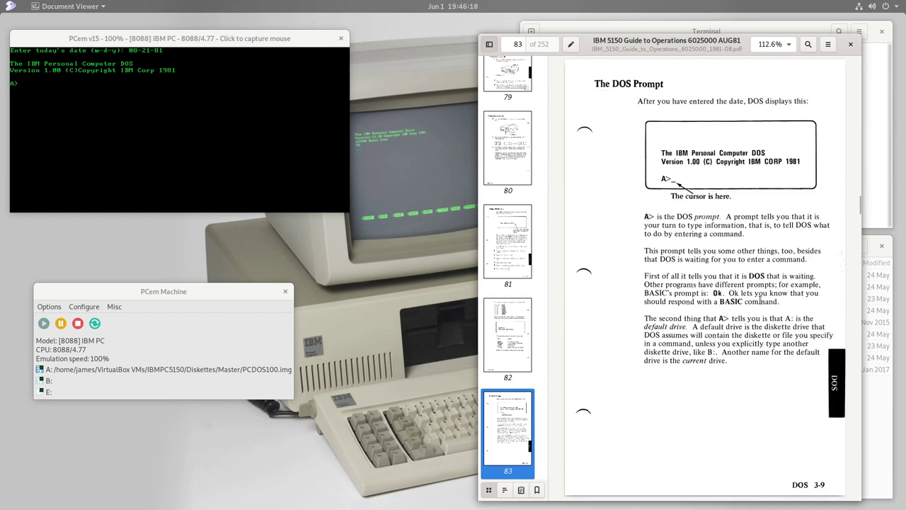
scroll(732, 331, down, 1)
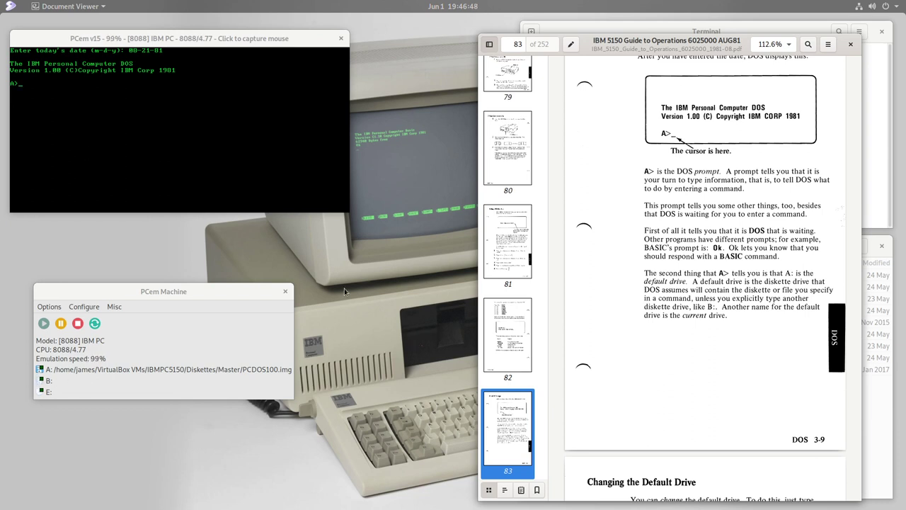
click(39, 39)
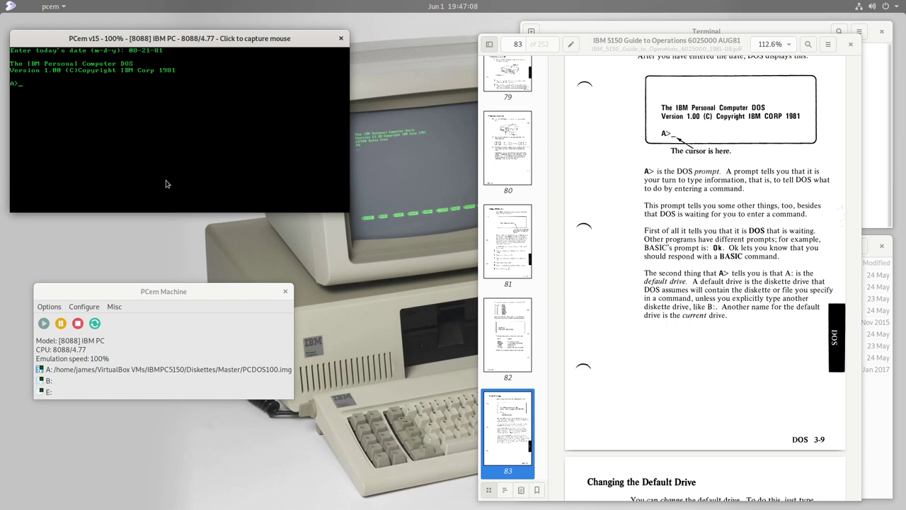
Scroll the manual to page 84's Changing the Default Drive section with its A>b: example
click(720, 303)
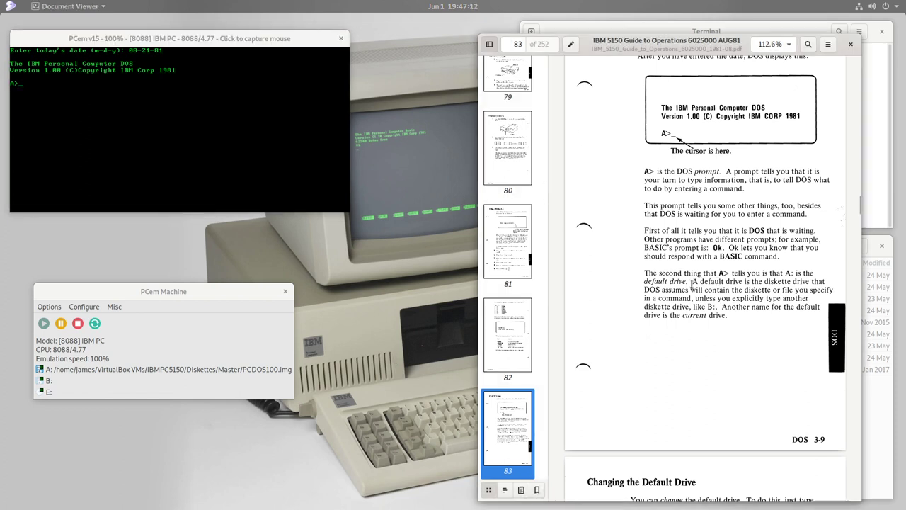
scroll(693, 287, down, 1)
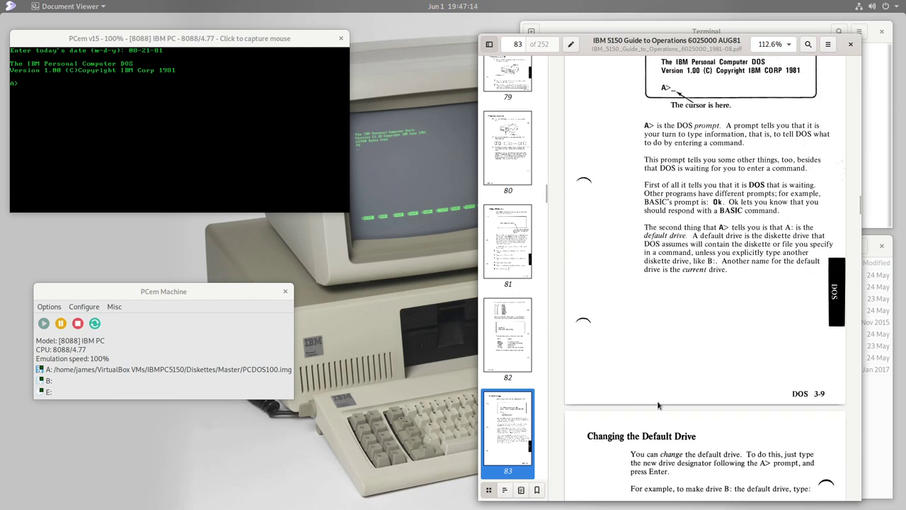
scroll(679, 389, down, 3)
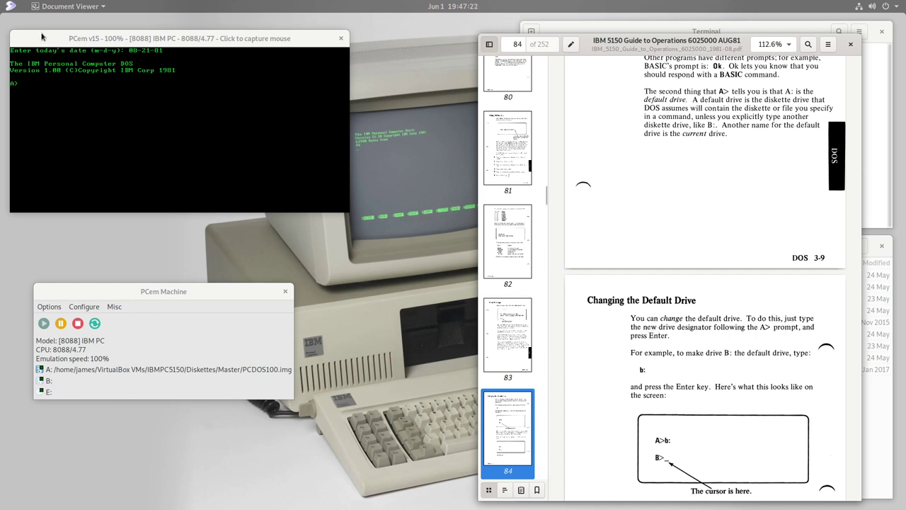
click(178, 174)
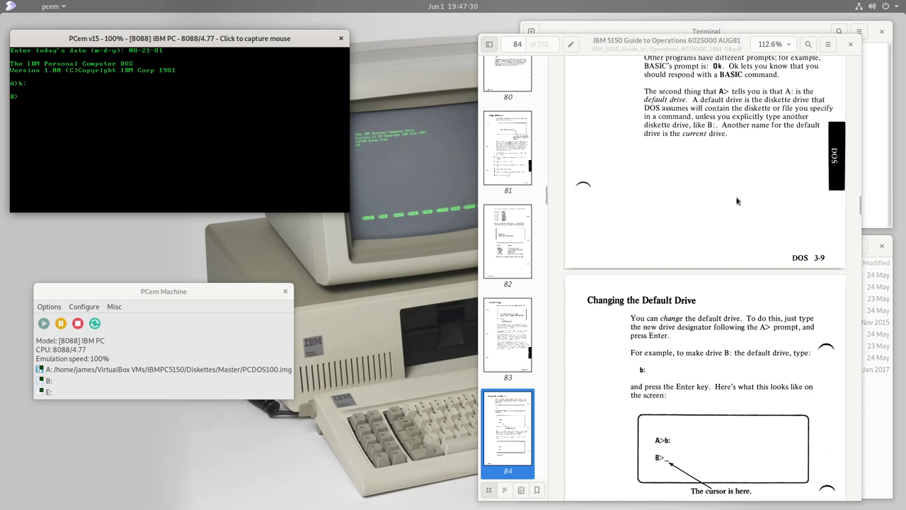
Make drive B: the default with the b: command, leaving DOS at the B> prompt
click(708, 116)
scroll(708, 117, up, 3)
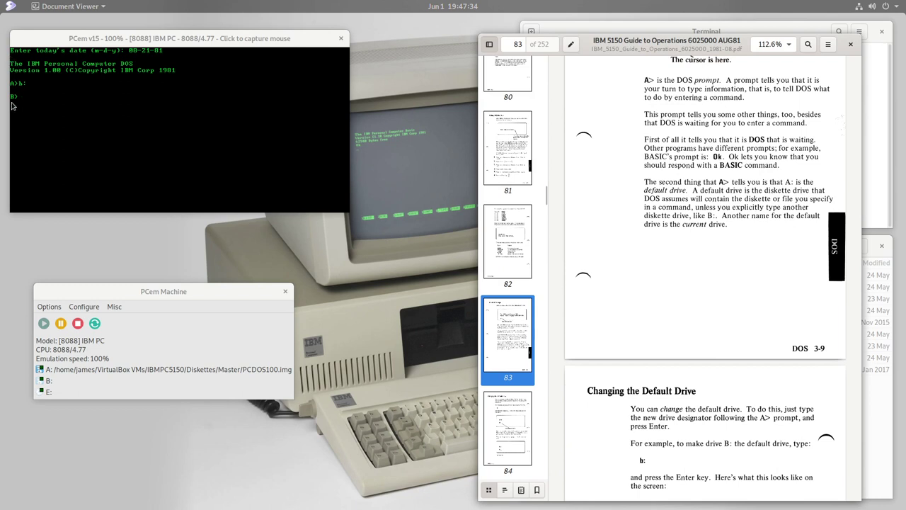
click(25, 45)
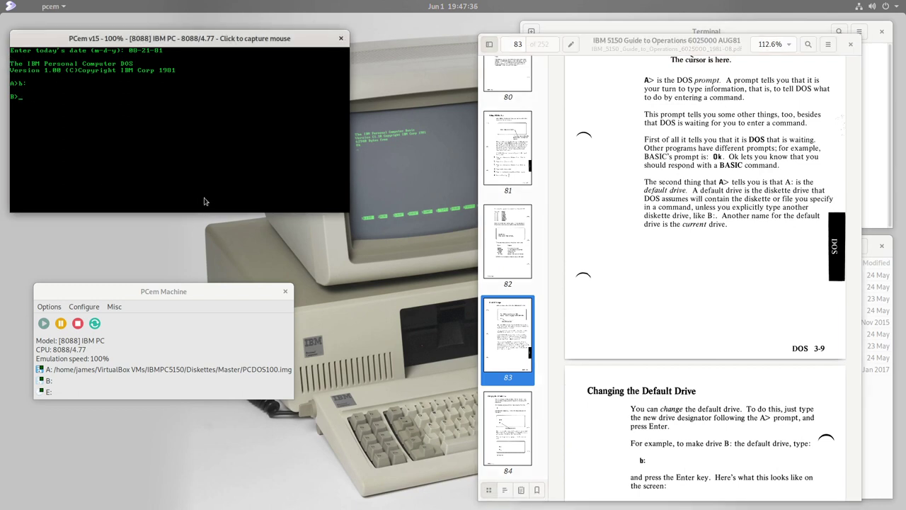